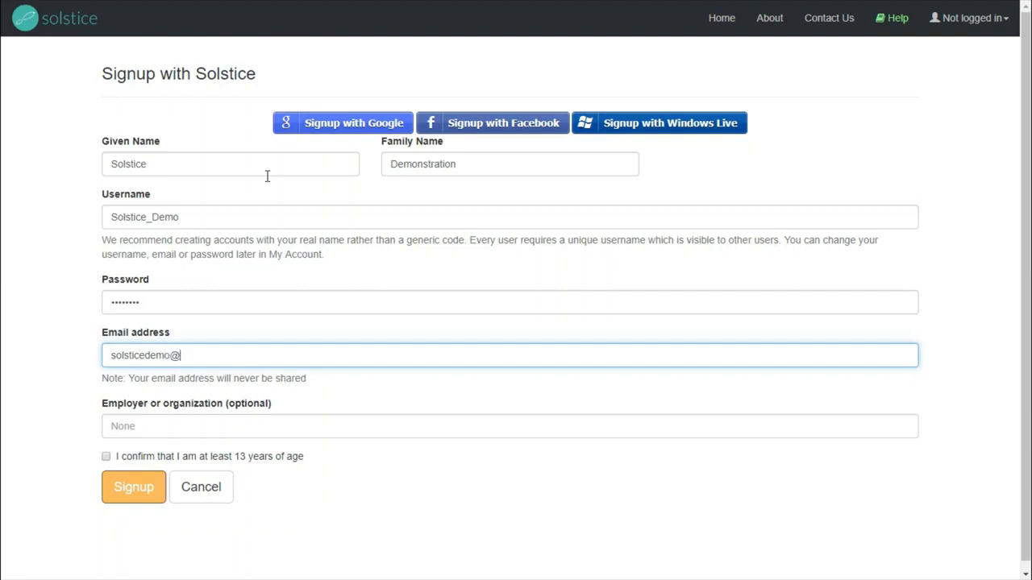
Finish filling in the signup e-mail address and enter Solstice as the employer or organization
text(.onl)
key(BackSpace)
key(BackSpace)
key(BackSpace)
key(BackSpace)
key(BackSpace)
key(BackSpace)
key(BackSpace)
key(BackSpace)
text(stice.world)
key(Tab)
text(Solstice)
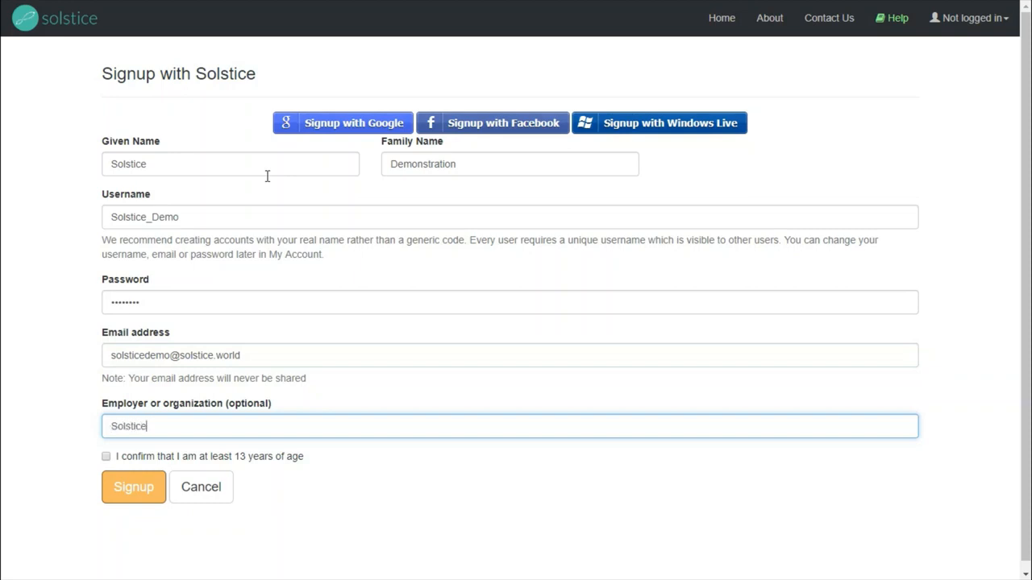
Confirm the minimum age of 13, submit the signup form, and let the browser save the login
click(105, 456)
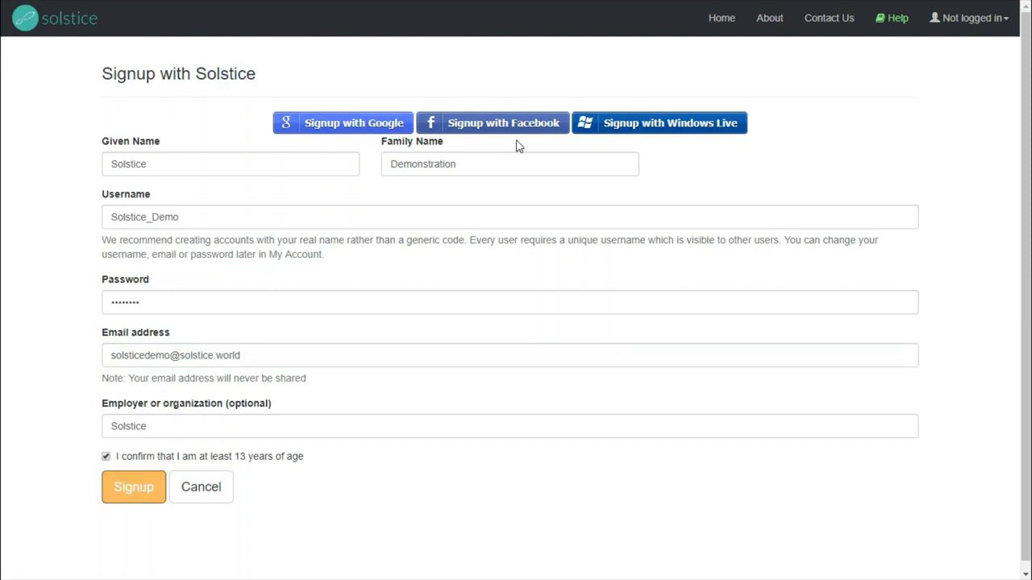
click(134, 489)
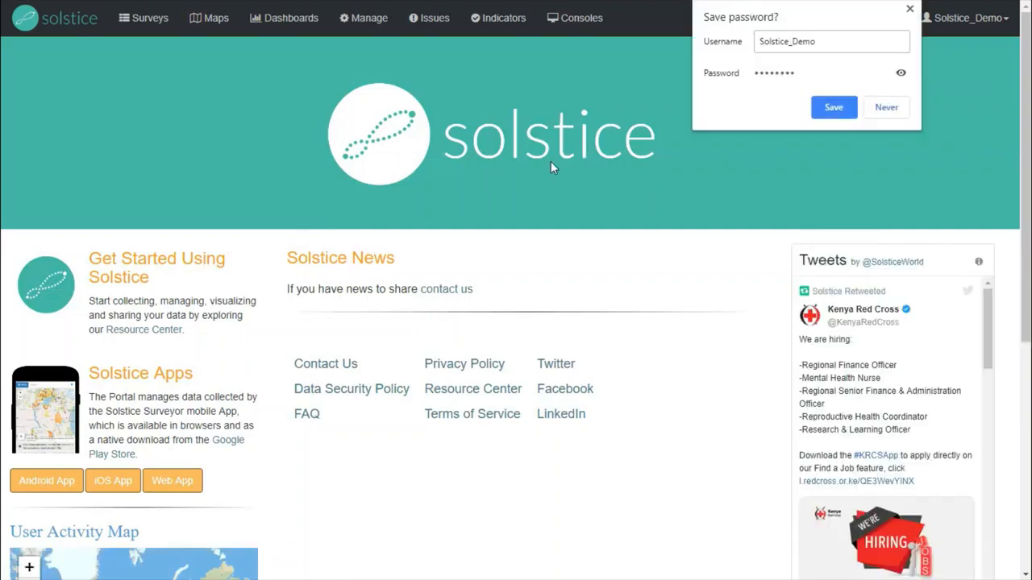
click(835, 105)
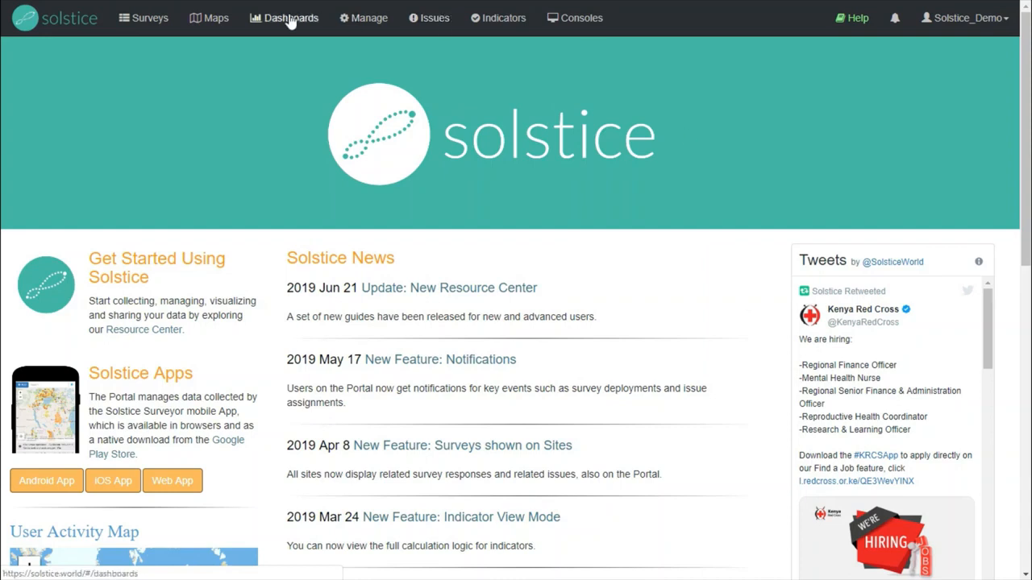
Create a new survey and rename it "ODF Community Survey"
click(144, 22)
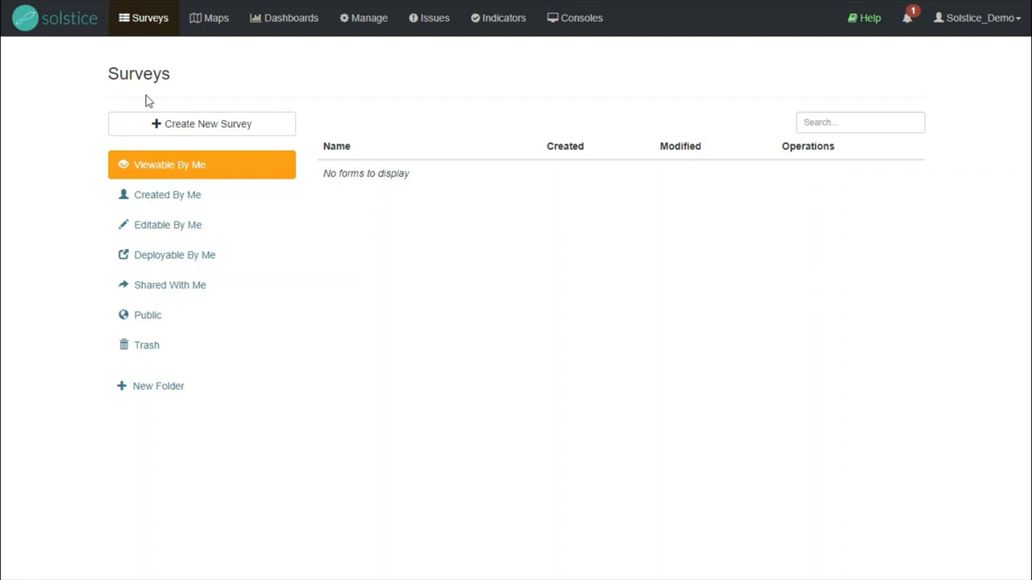
click(169, 131)
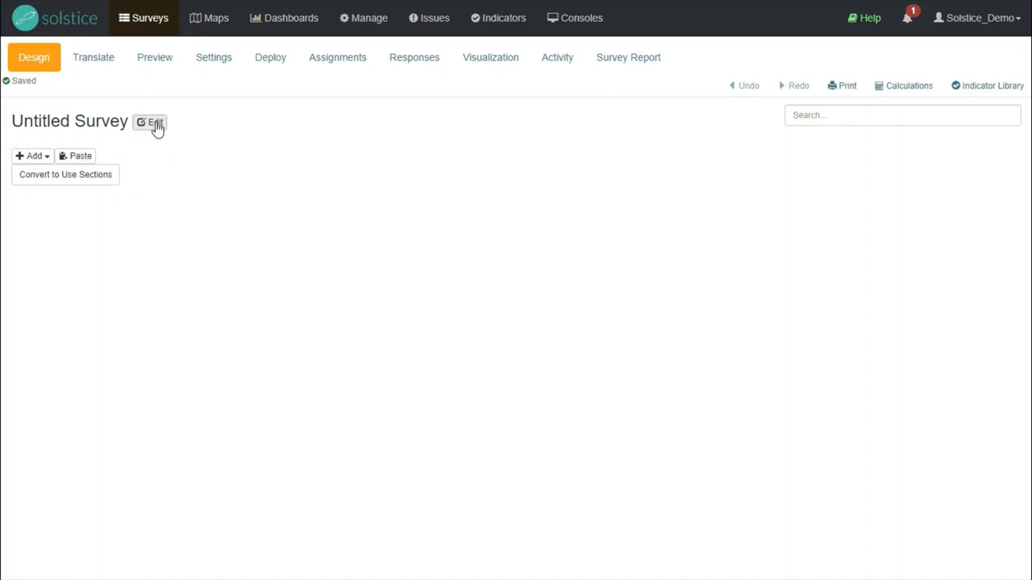
click(156, 124)
triple_click(353, 105)
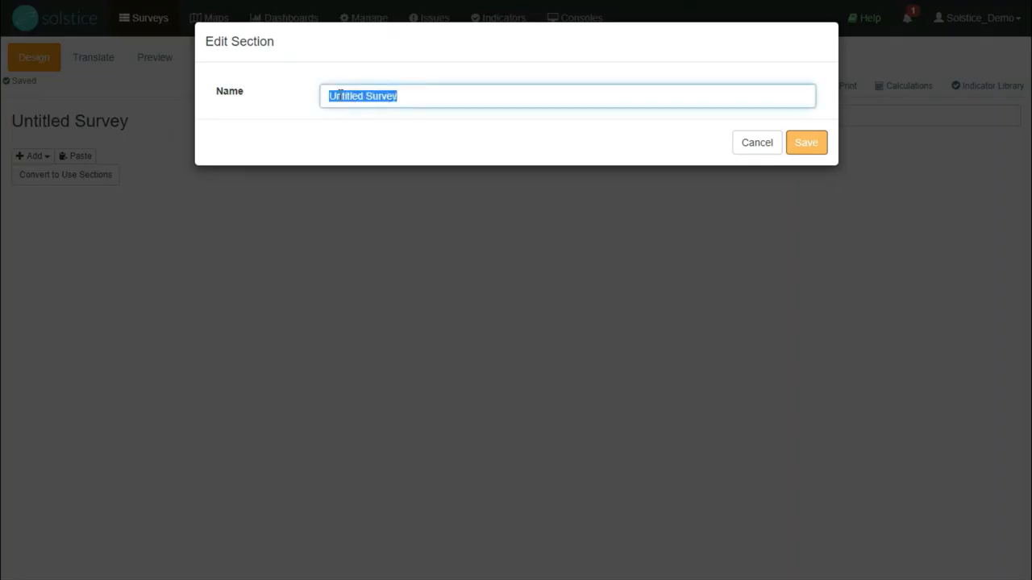
text(ODF Com)
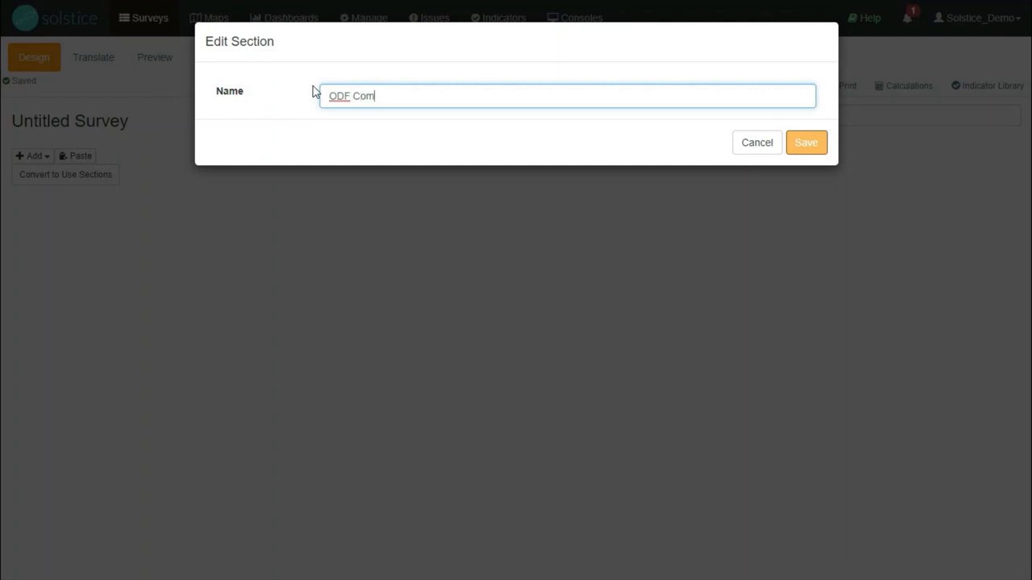
text(munity Survey)
click(801, 143)
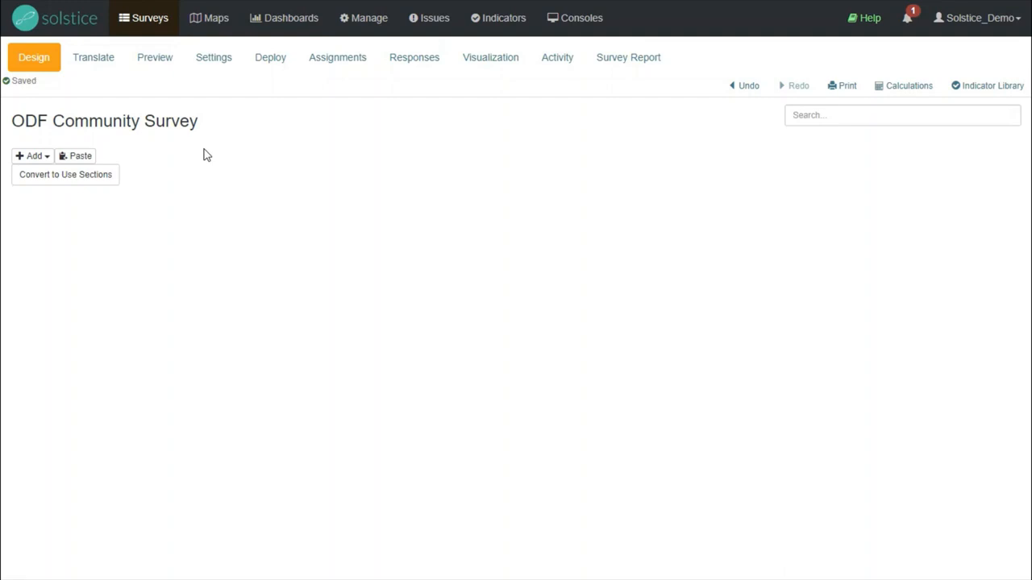
Start a new dropdown question with the text "Has the community been declared ODF?"
click(46, 157)
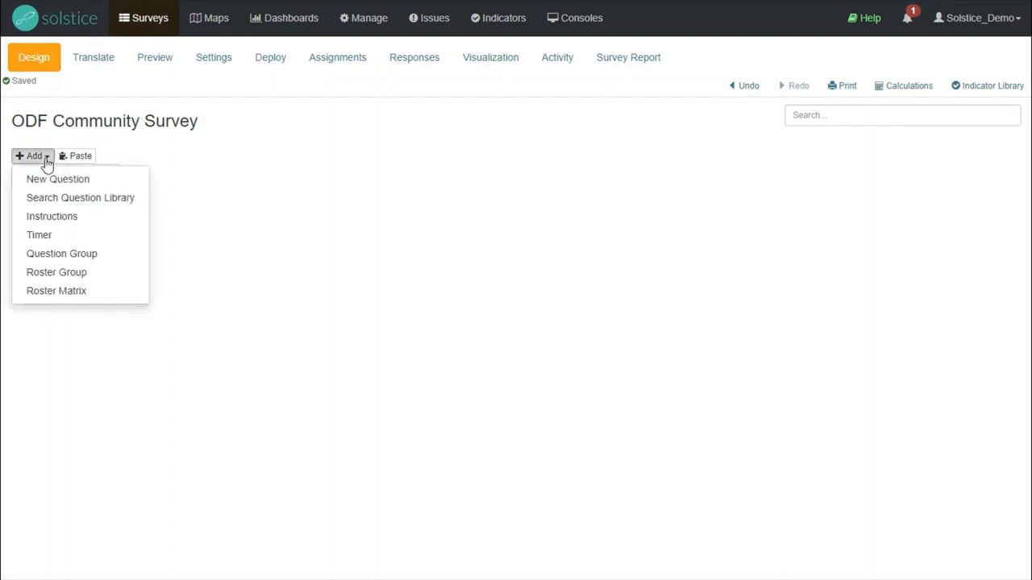
click(110, 180)
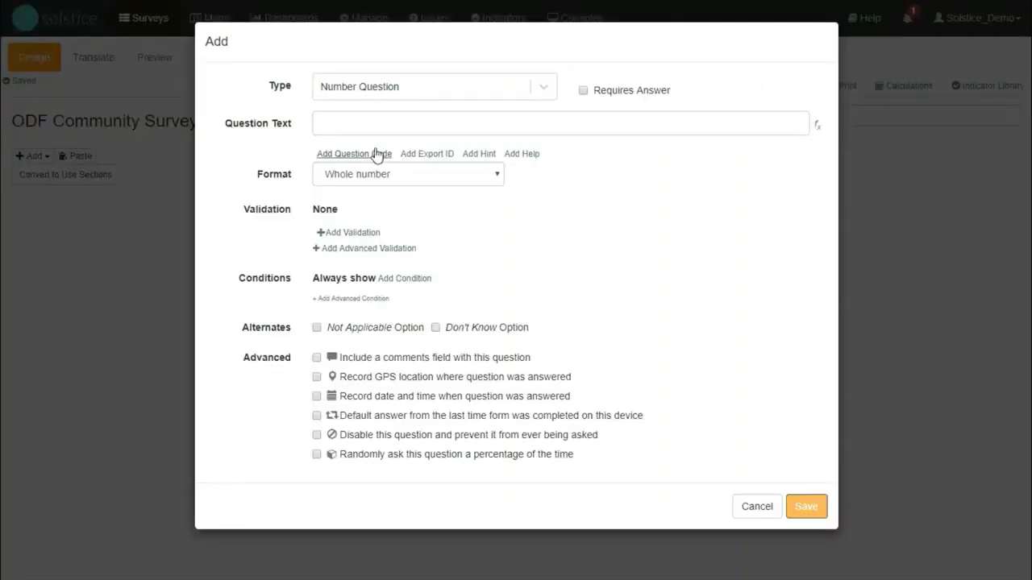
click(394, 89)
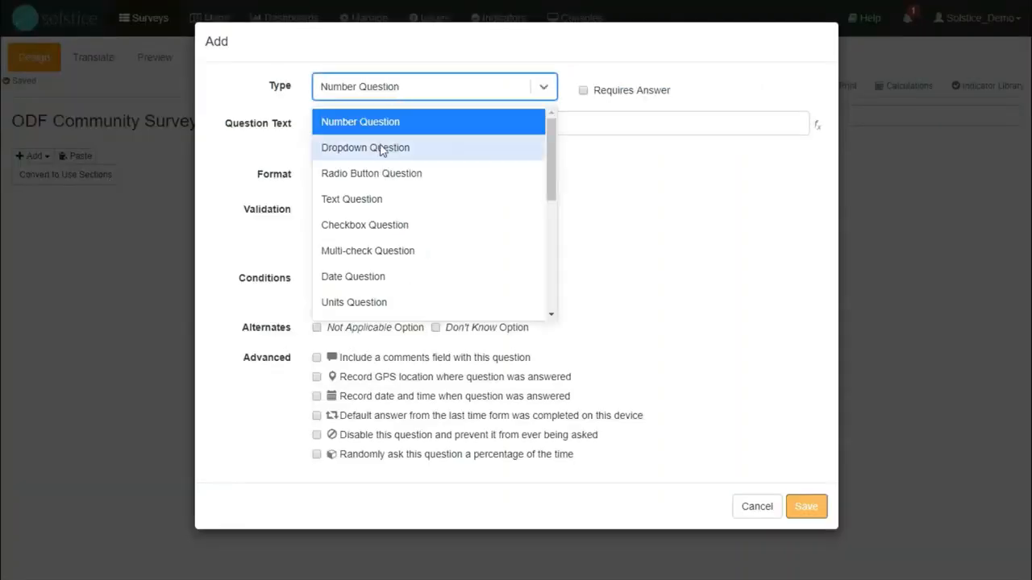
click(380, 147)
click(377, 118)
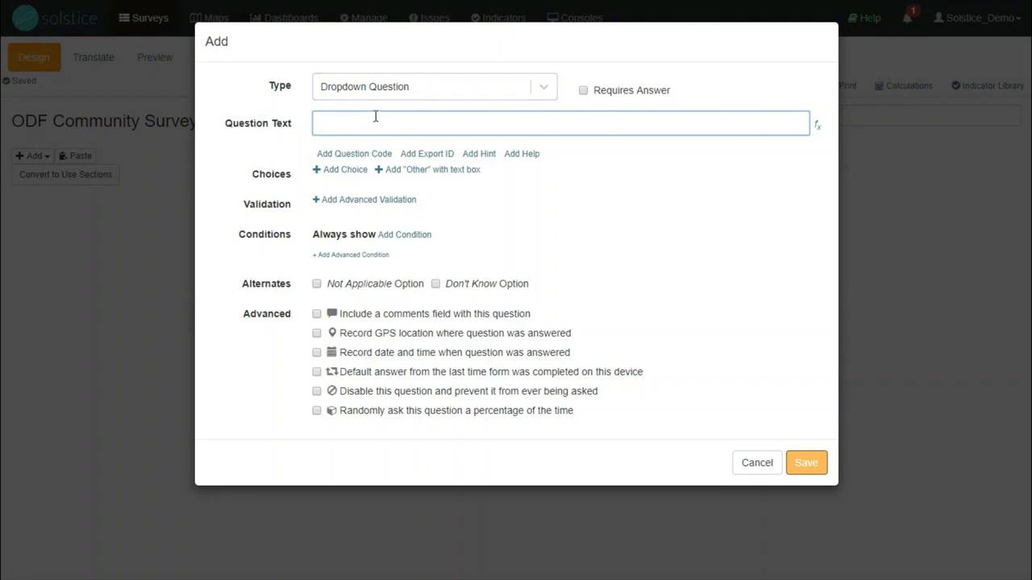
text(Has the community been declared ODF?)
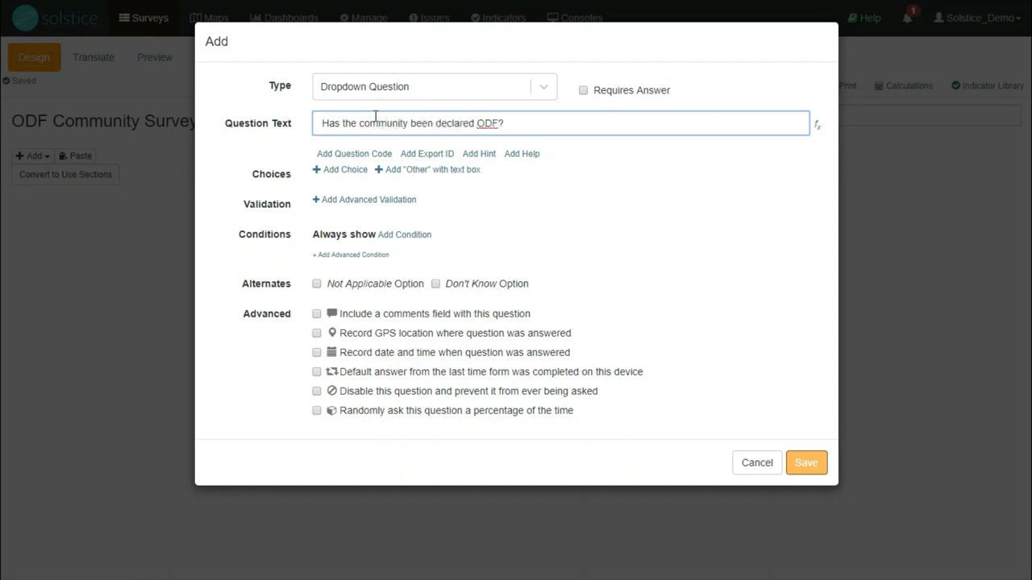
Give the question the choices Yes and No plus a Don't Know option, and save it as requiring an answer
click(339, 170)
text(Y)
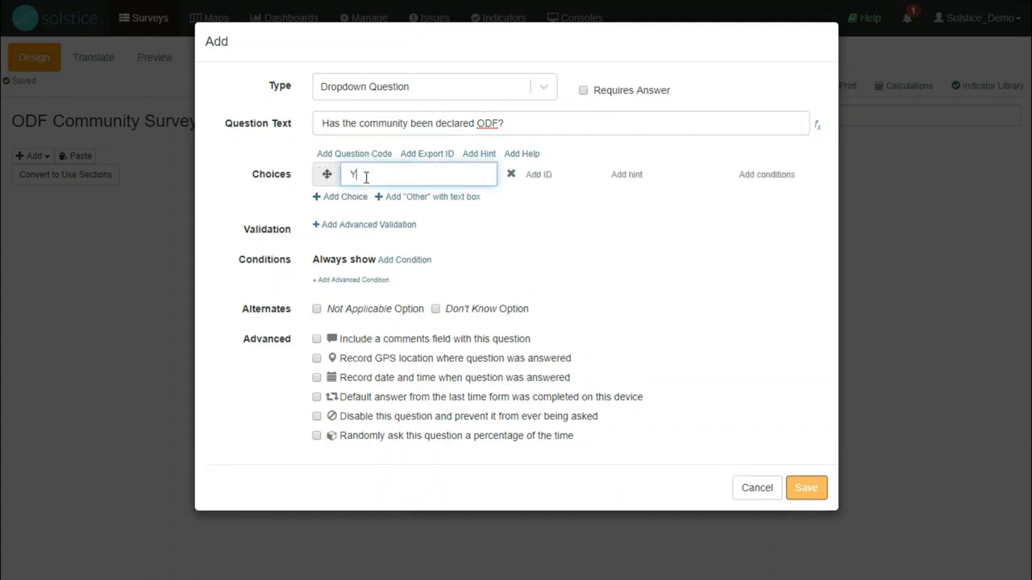
text(es)
click(342, 197)
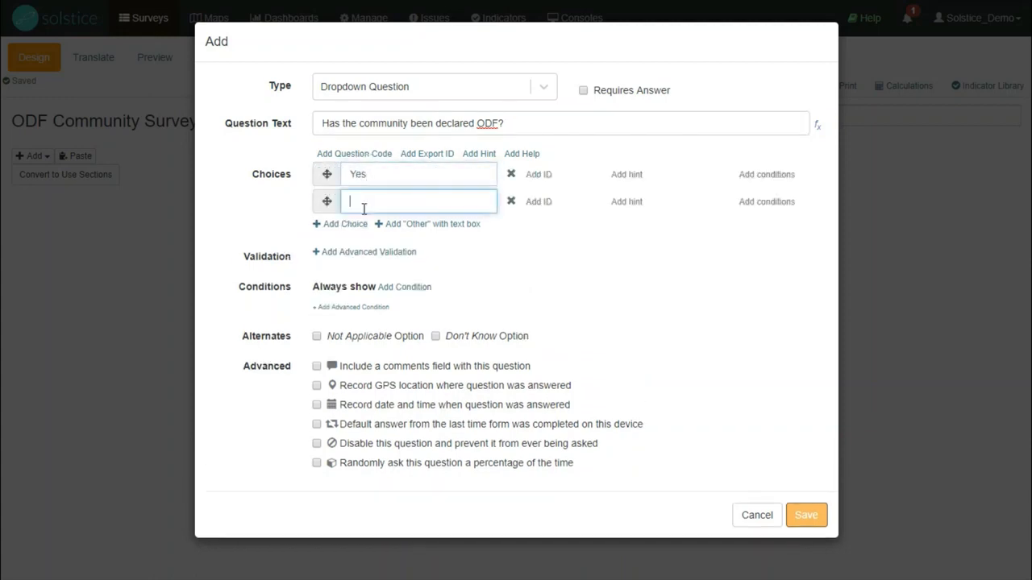
text(No)
click(518, 279)
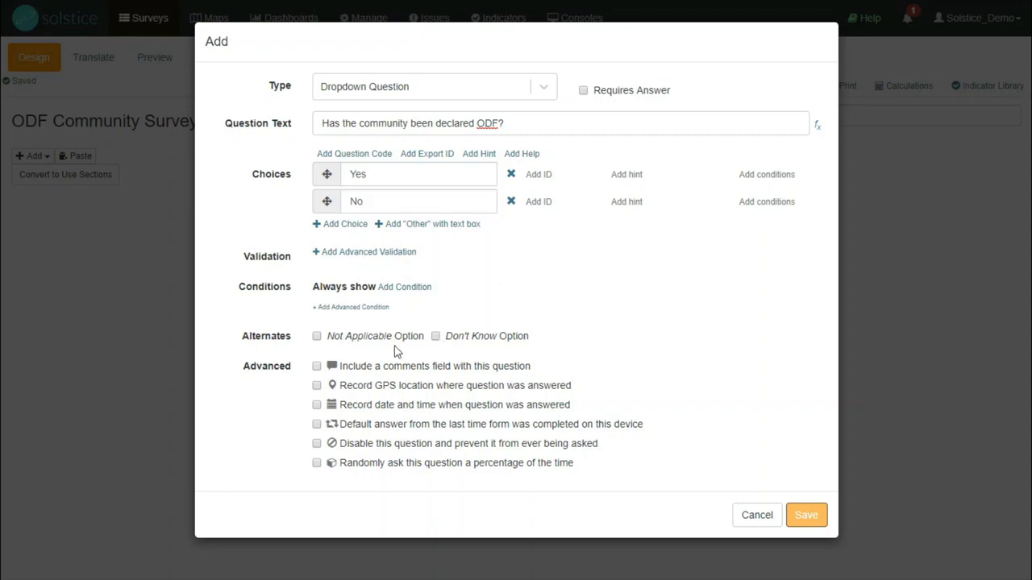
click(435, 337)
click(809, 525)
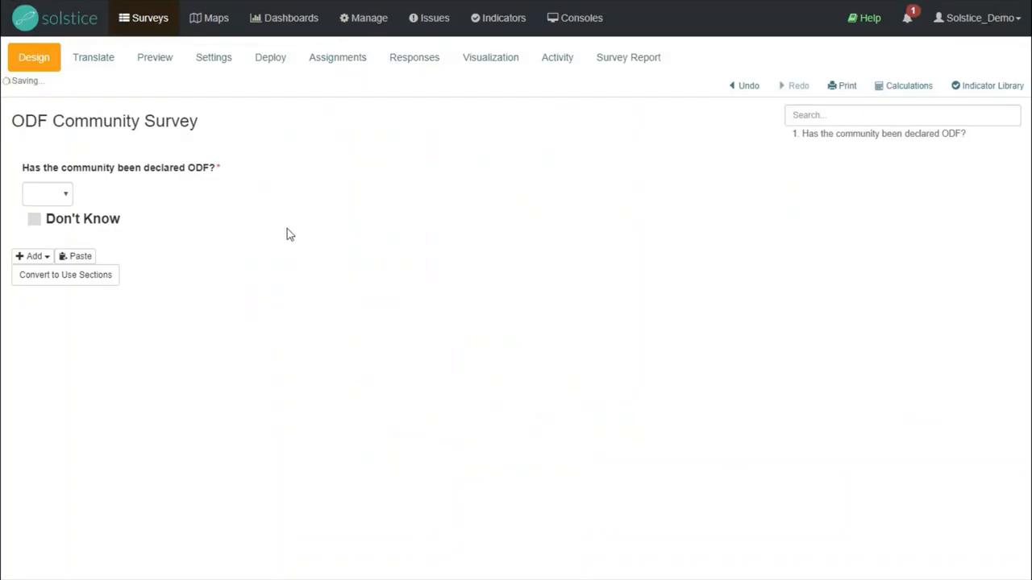
mouse_move(332, 200)
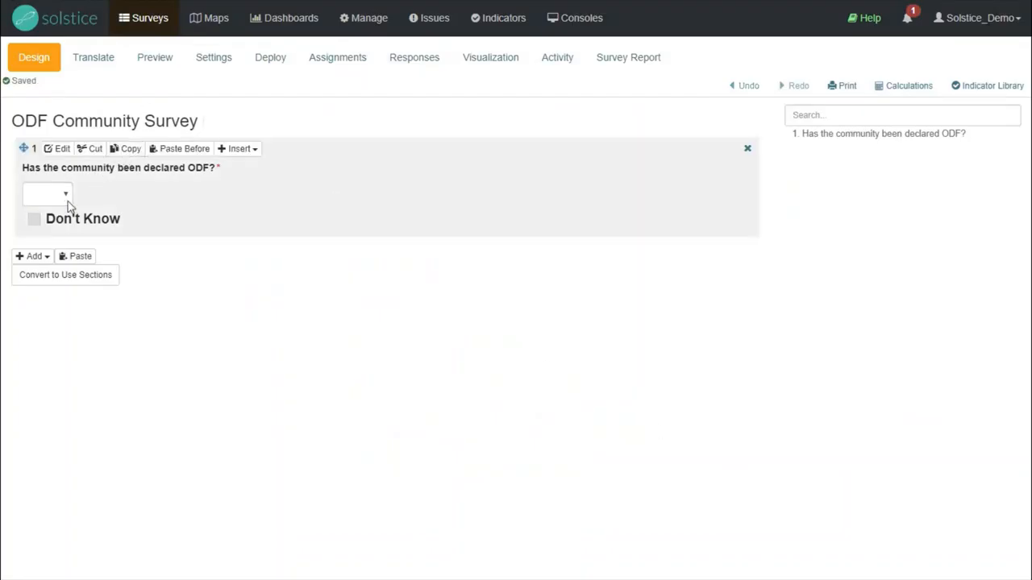
click(67, 202)
click(48, 218)
Add a date question reading "When was the community declared ODF?" that requires an answer, keeping the YYYY-MM-DD format
click(36, 256)
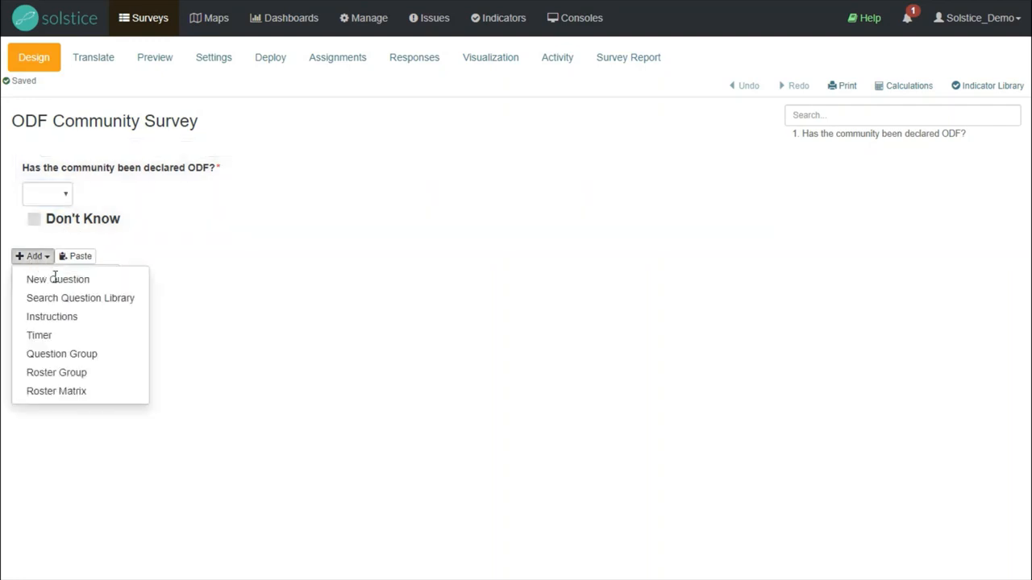
click(106, 278)
click(455, 101)
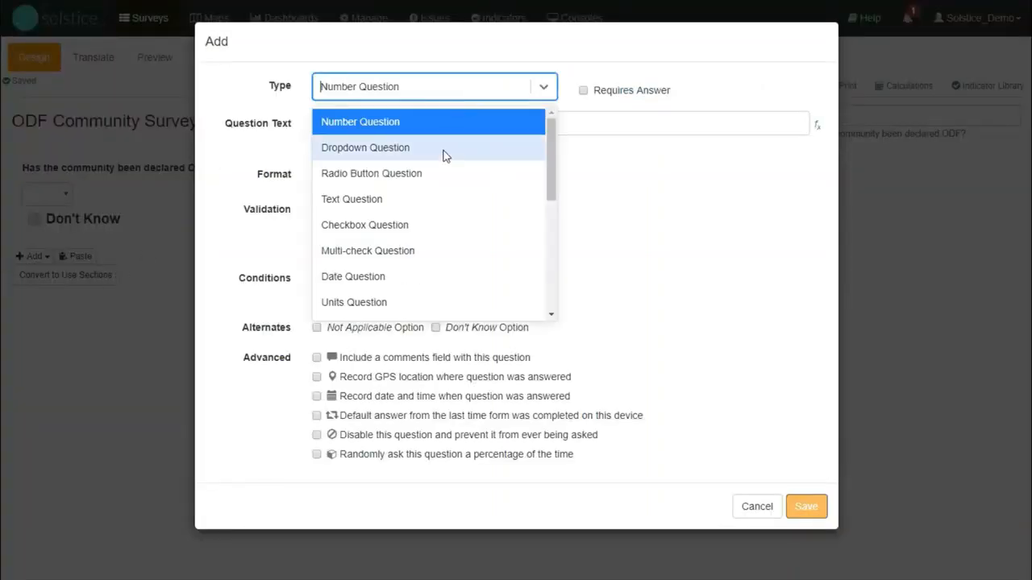
click(449, 274)
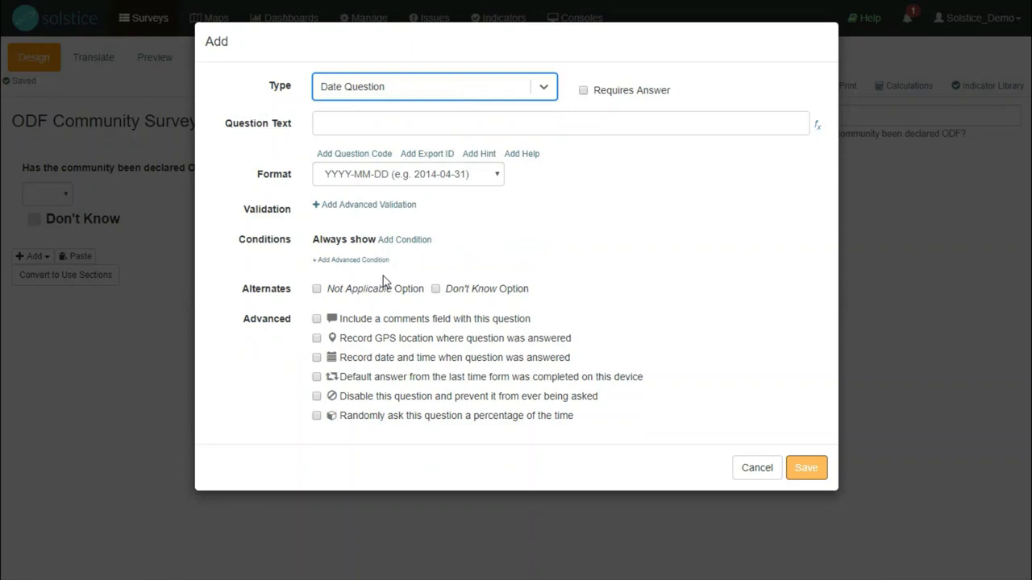
click(410, 131)
text(When )
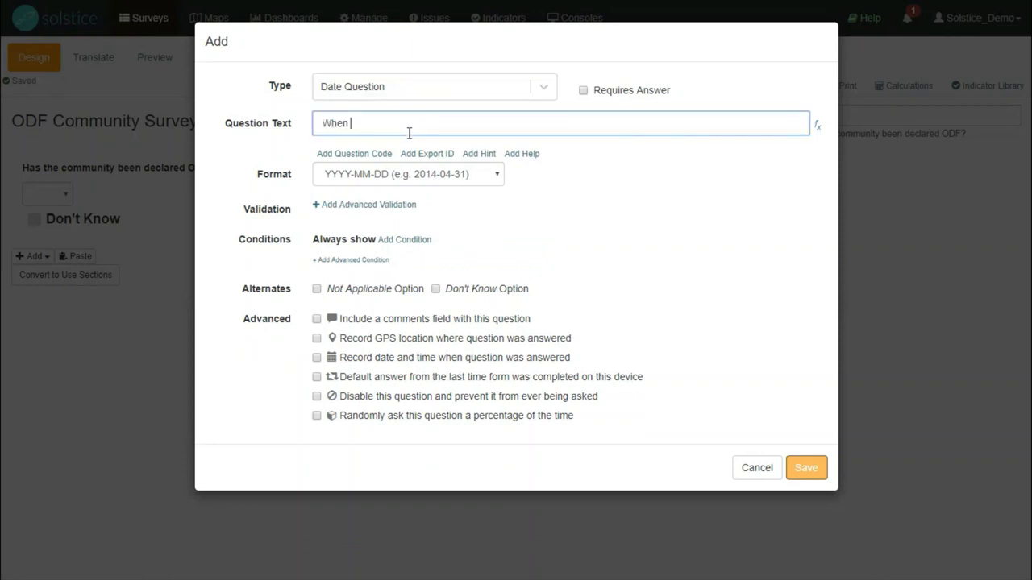
text(was the community declared ODF?)
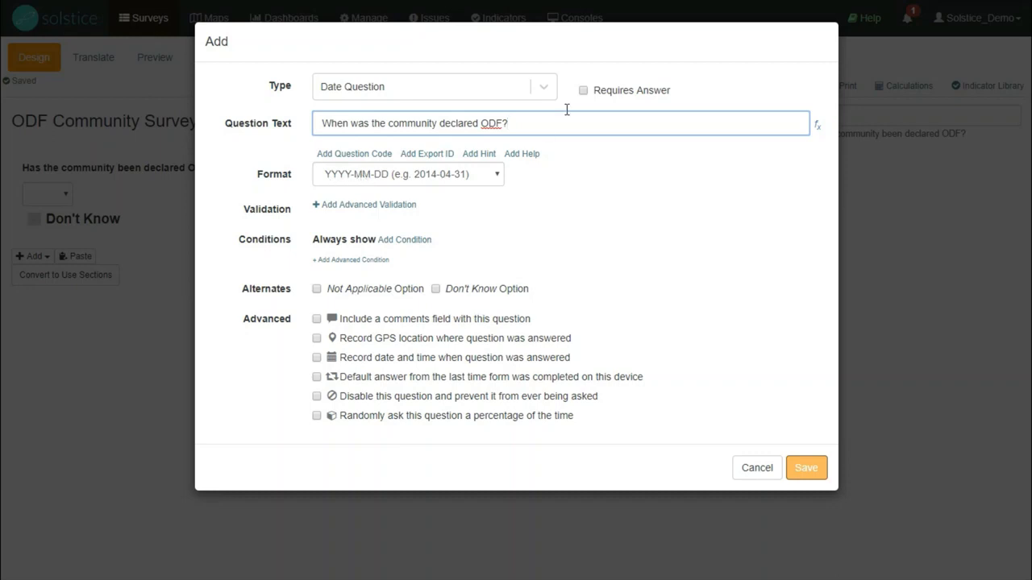
click(584, 90)
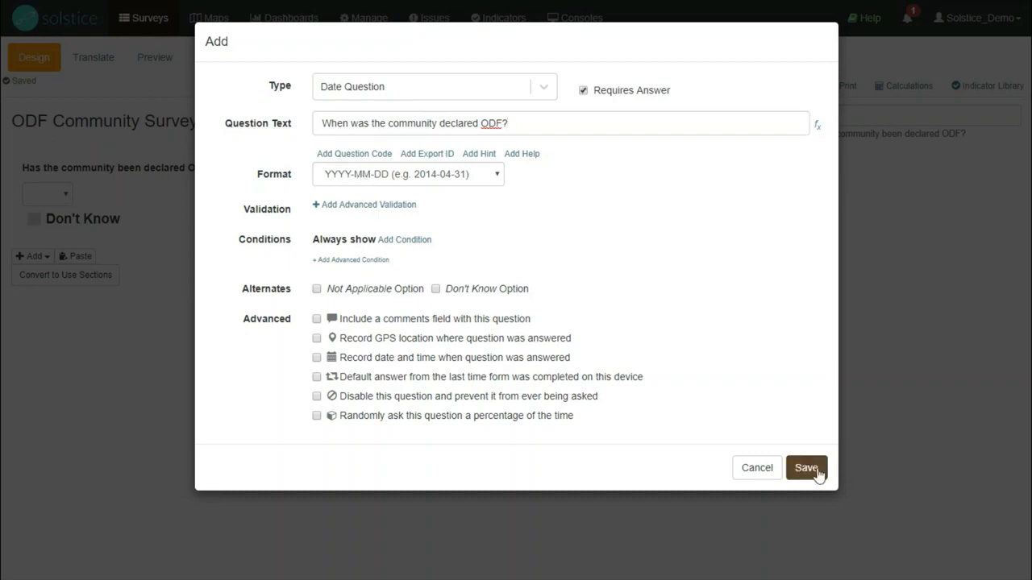
click(806, 468)
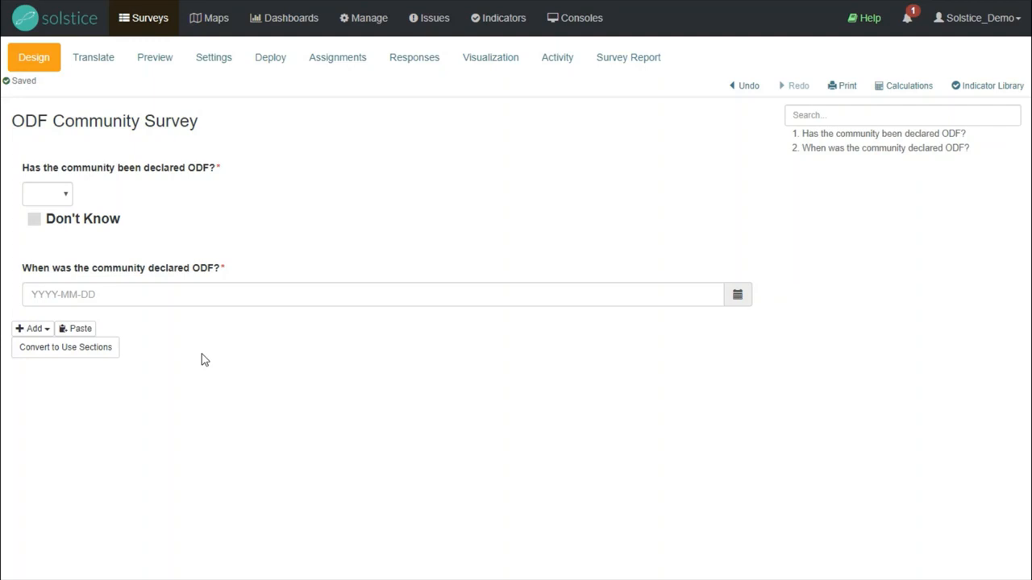
Start another new question of type Site Question and set its site type to Community
click(47, 330)
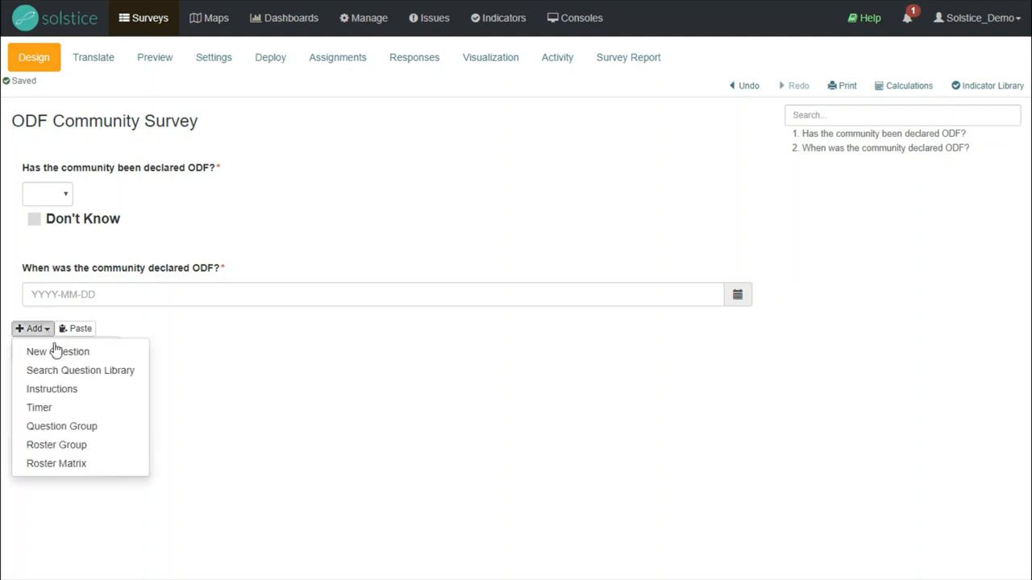
click(58, 351)
click(422, 95)
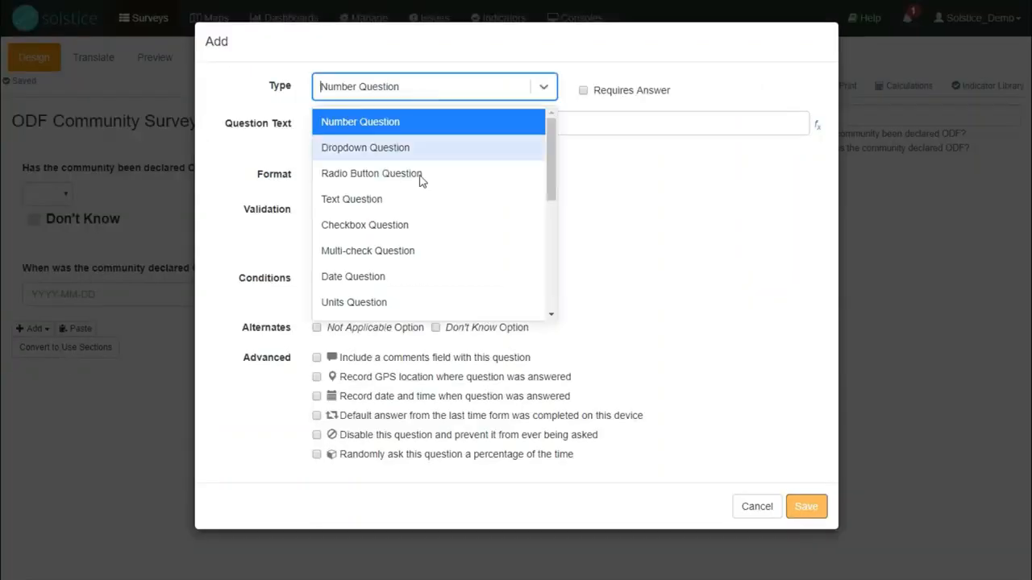
scroll(396, 258, down, 2)
scroll(363, 270, down, 3)
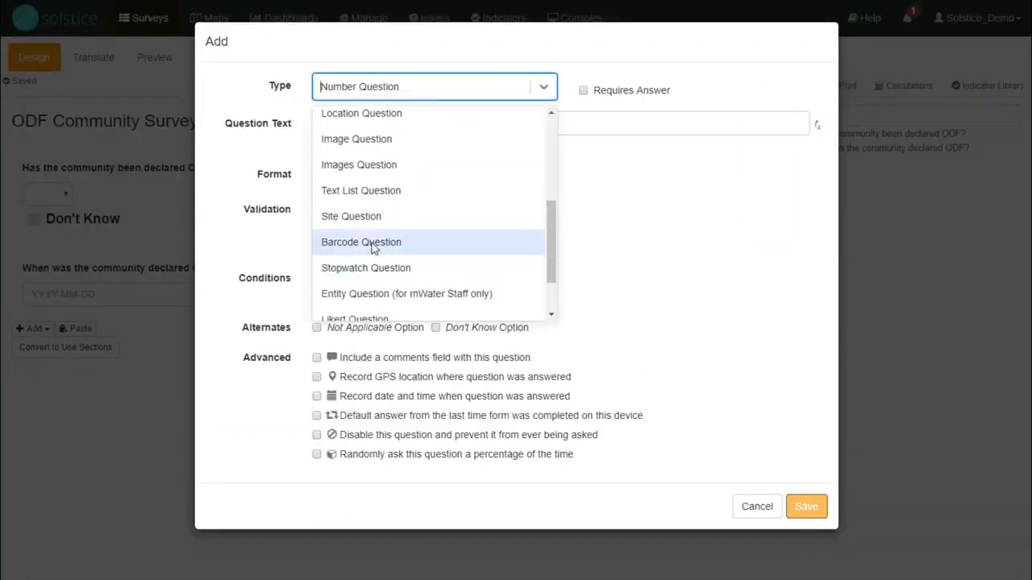
click(367, 220)
click(351, 179)
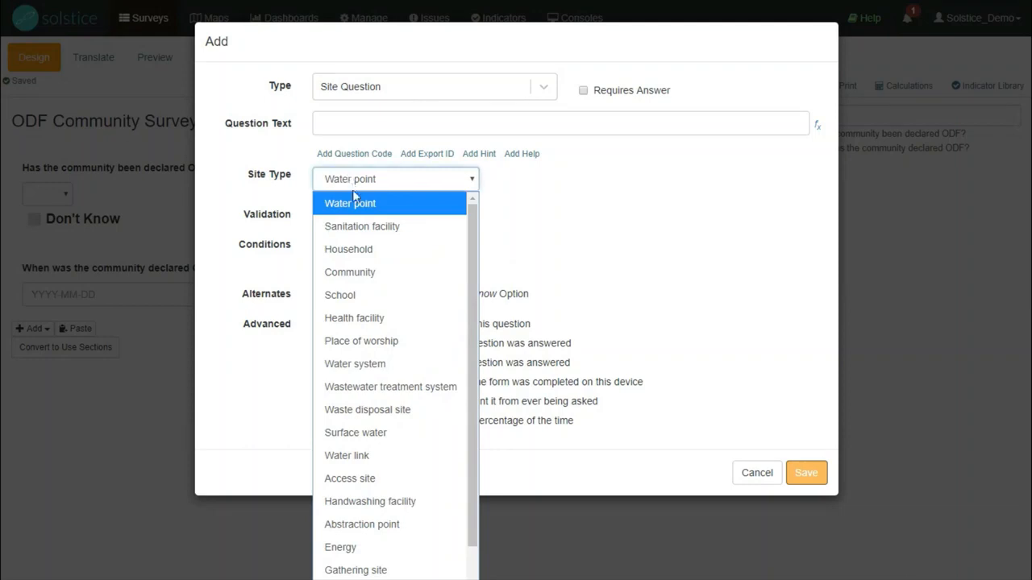
click(365, 274)
Set the site question's text to "Which community is this survey for?", require an answer, and save it
click(335, 122)
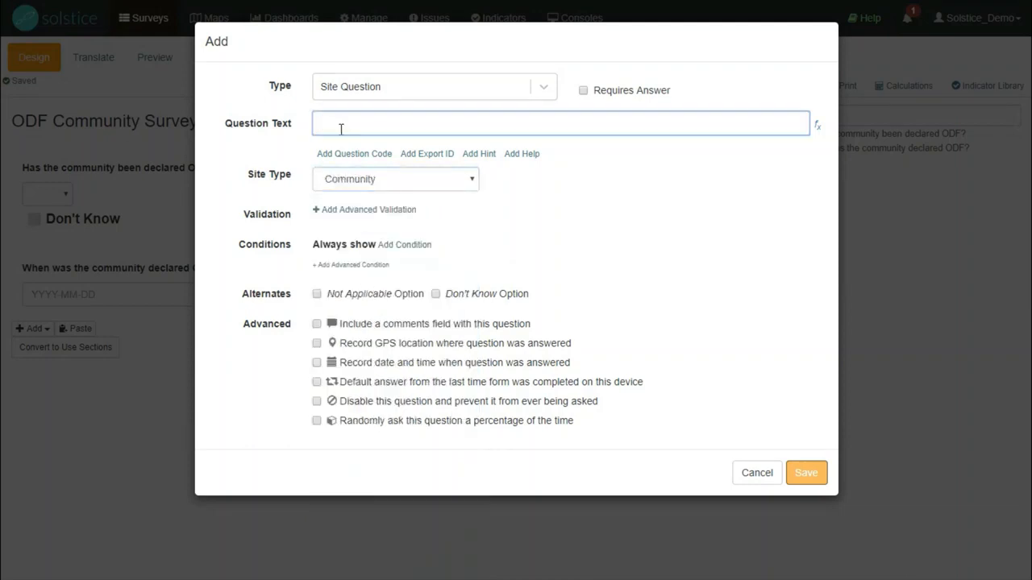
text(Which community is this survey for?)
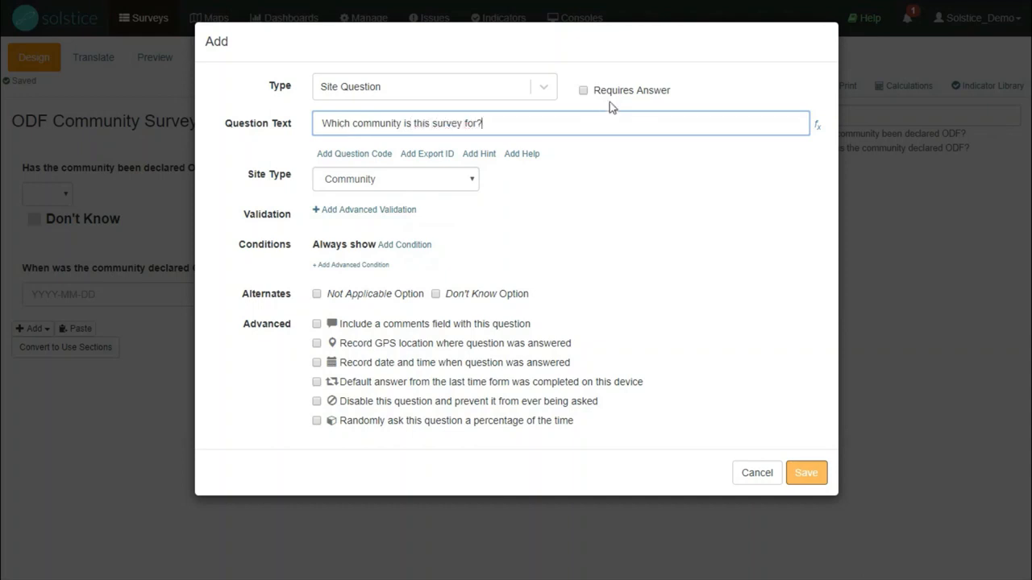
click(583, 89)
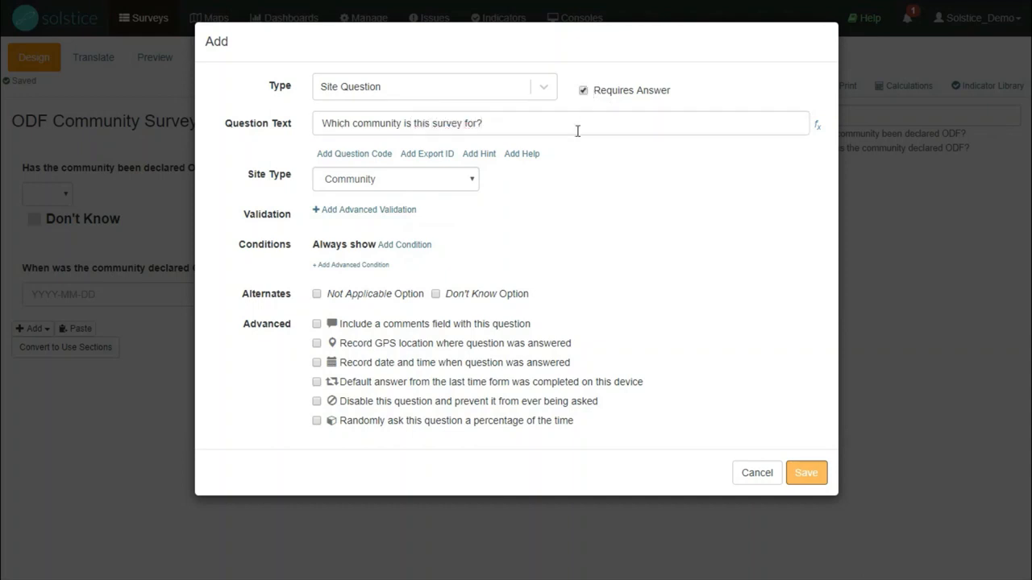
click(805, 476)
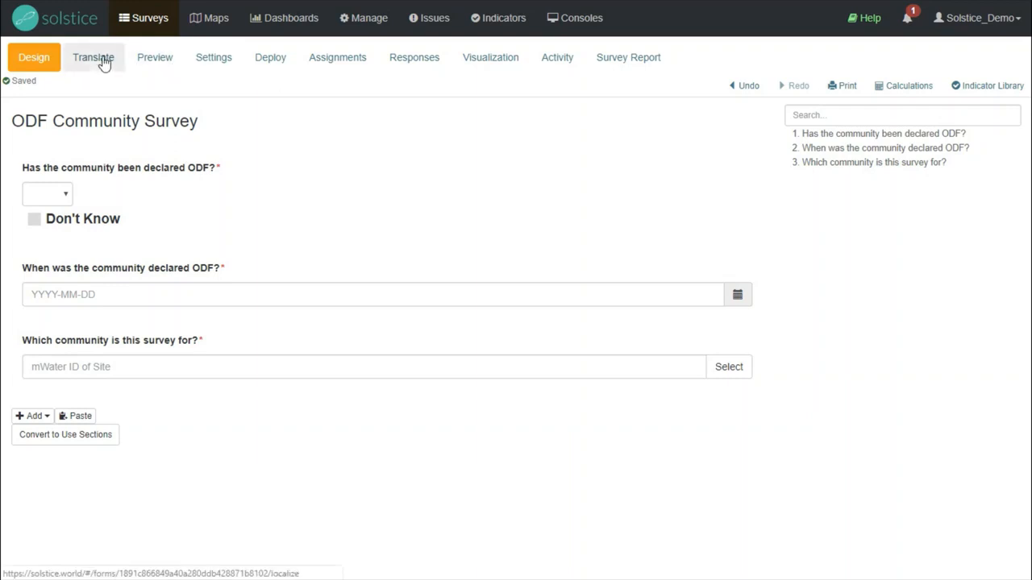
Open the survey's translation page to view its language options
click(94, 58)
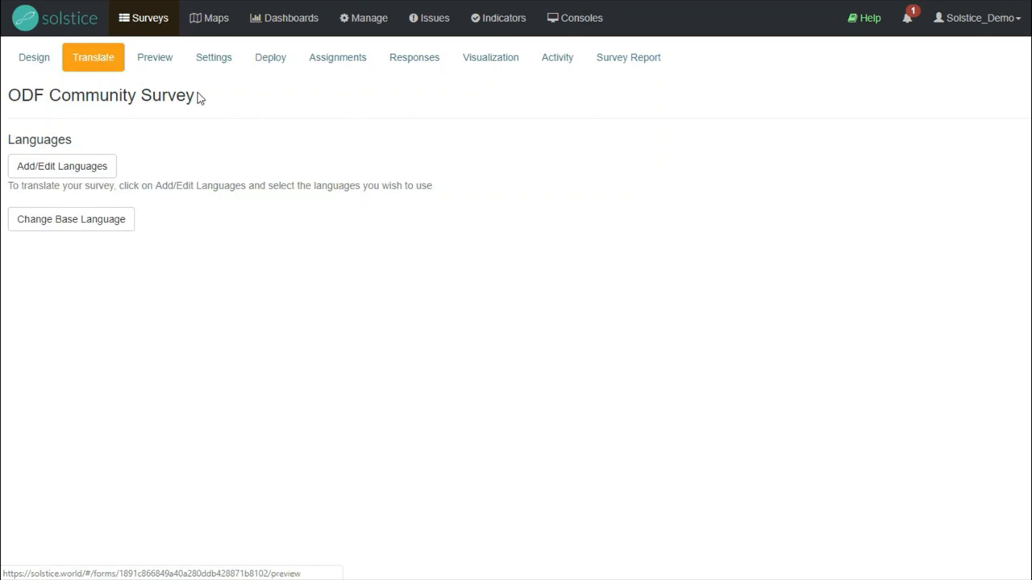
Preview the survey in the device layout, then view its survey-level permission settings
click(169, 70)
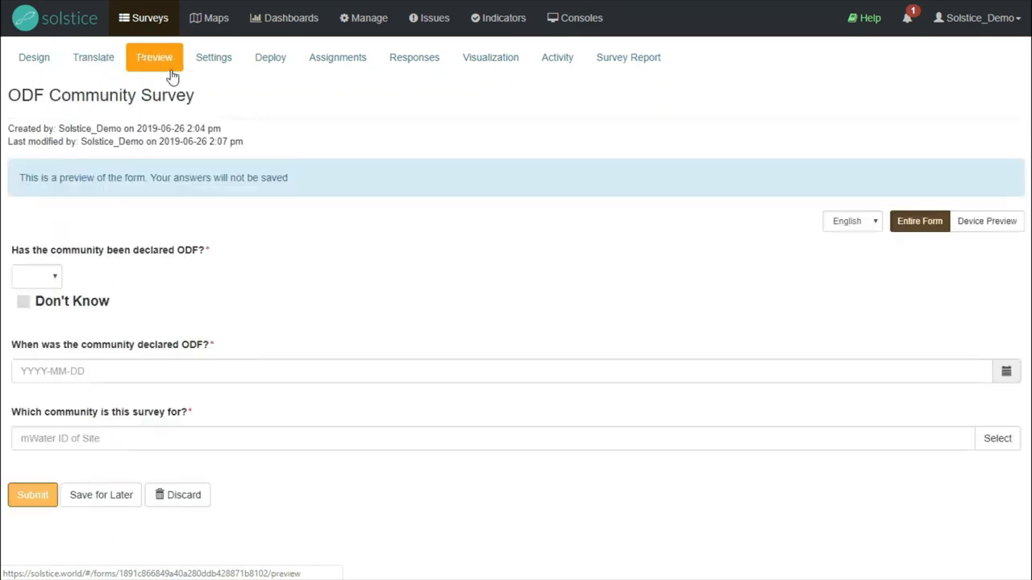
click(987, 223)
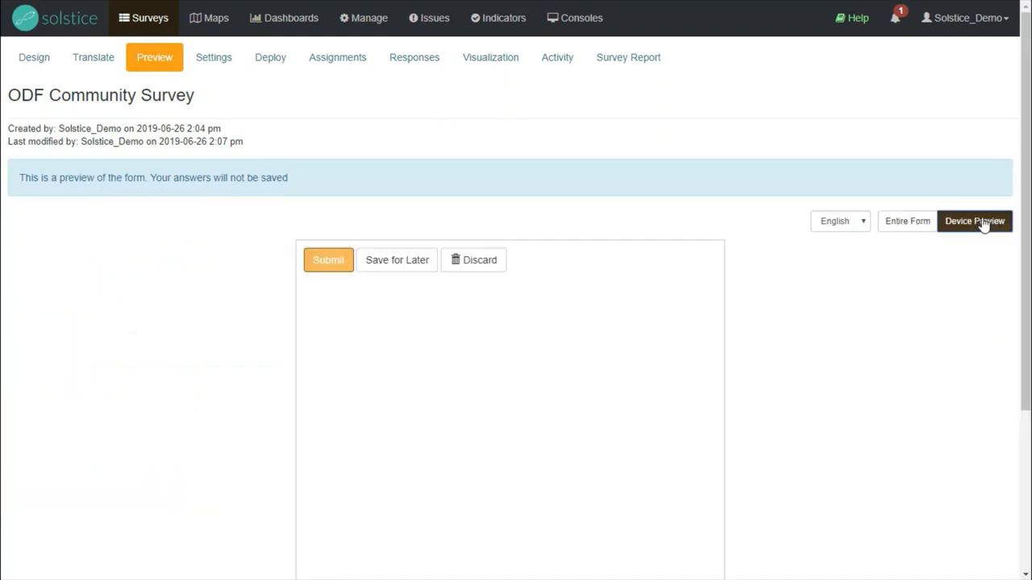
scroll(222, 220, down, 1)
scroll(222, 220, up, 1)
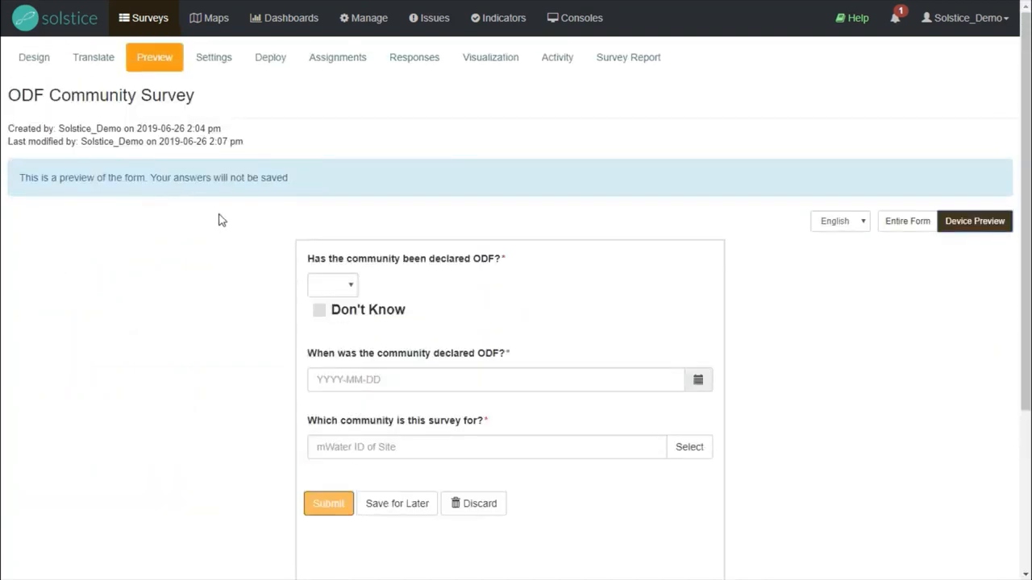
click(229, 71)
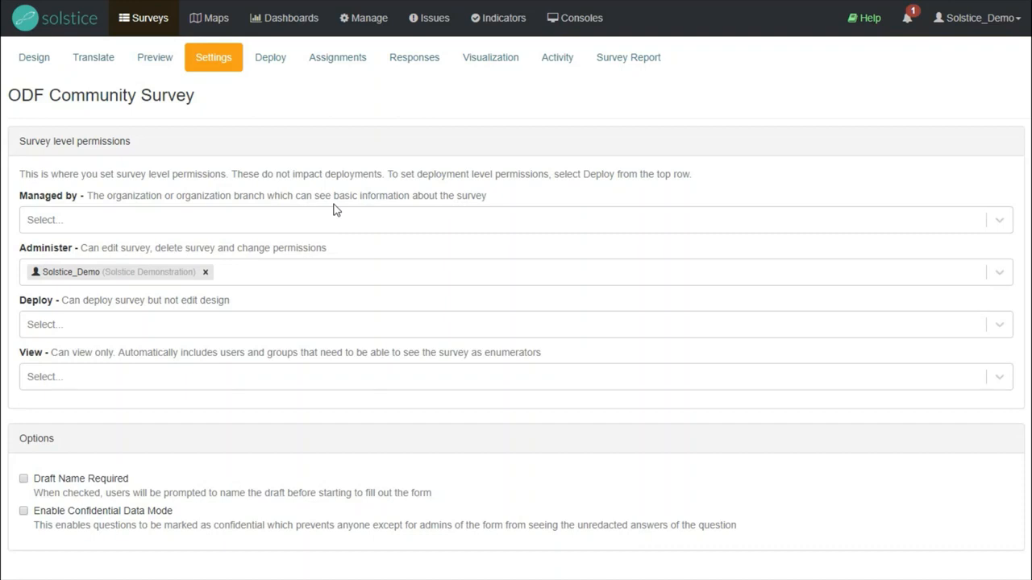
Start deploying the survey to specific enumerators, setting its ownership to Just myself
click(271, 60)
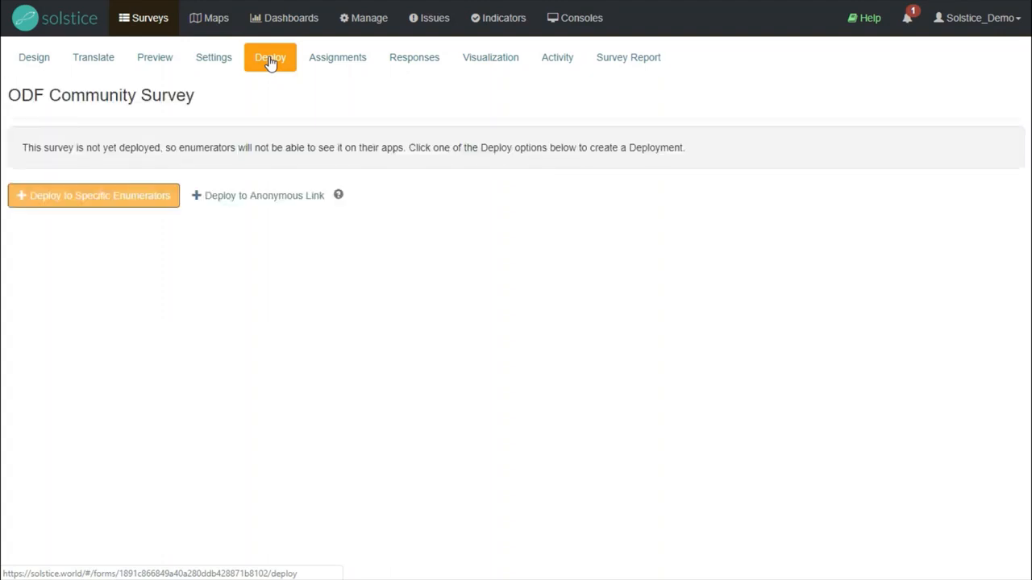
click(81, 204)
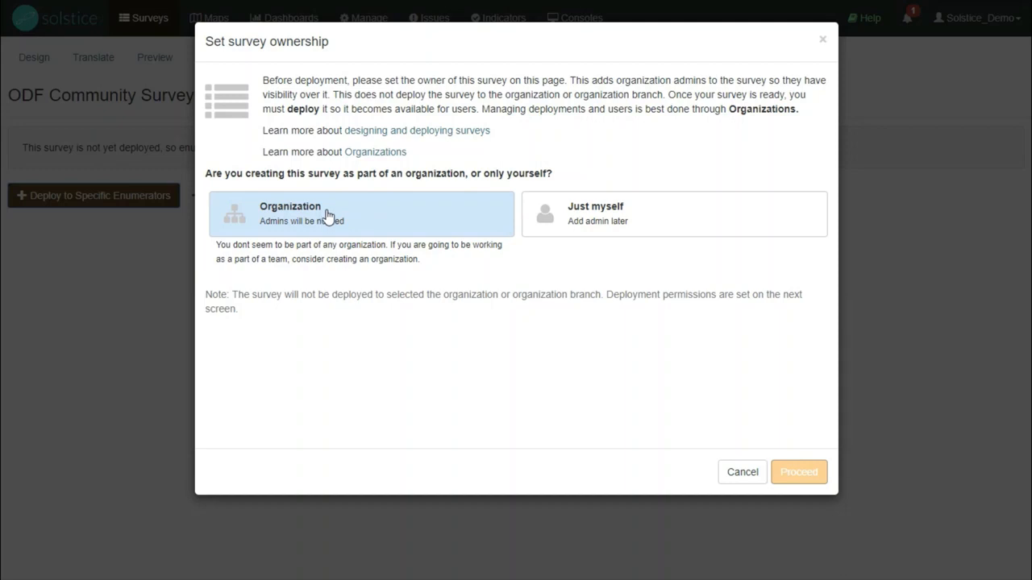
click(708, 216)
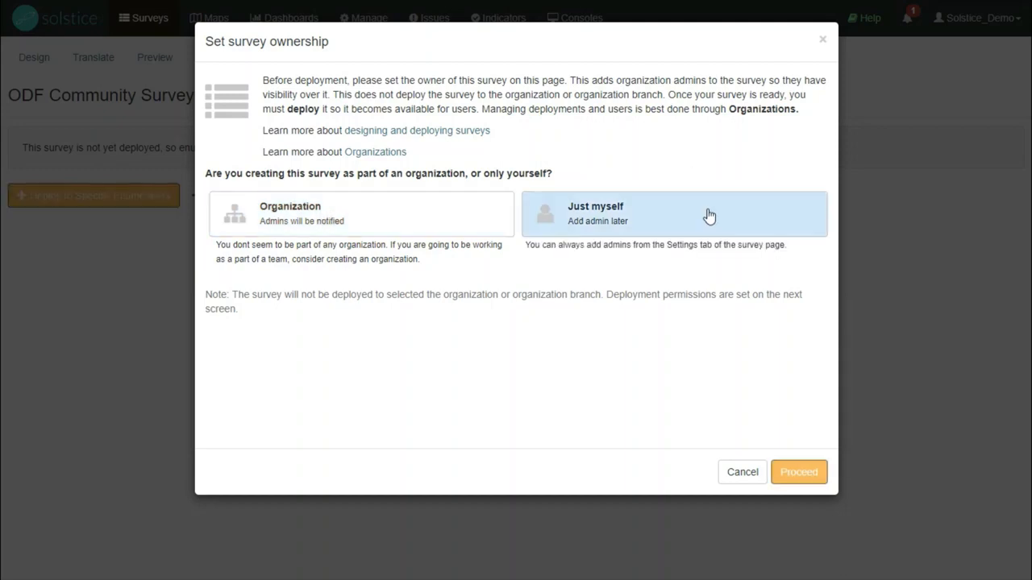
click(798, 471)
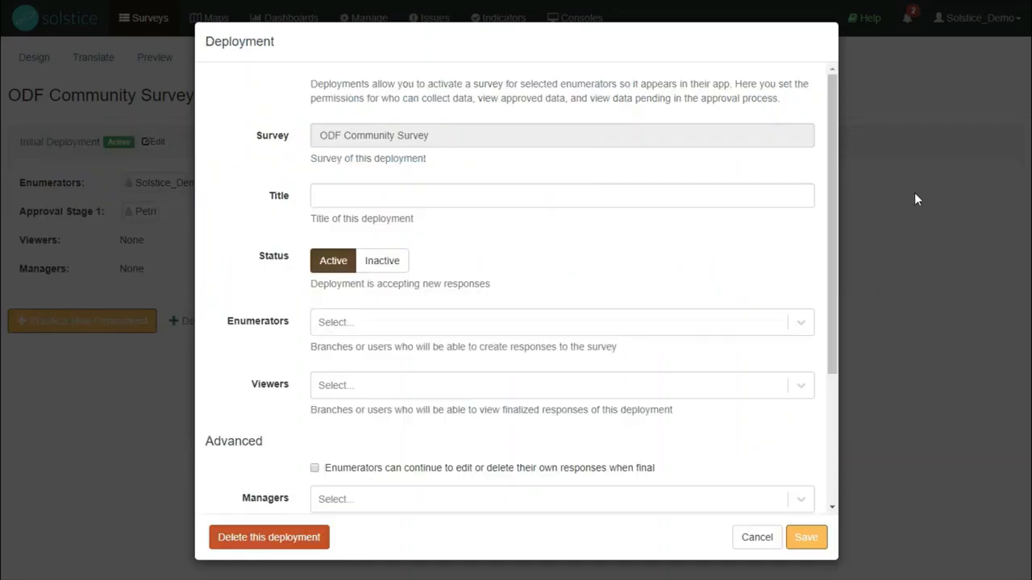
Title the deployment "Initial Deployment" and add the Solstice_Demo account as its enumerator
click(550, 198)
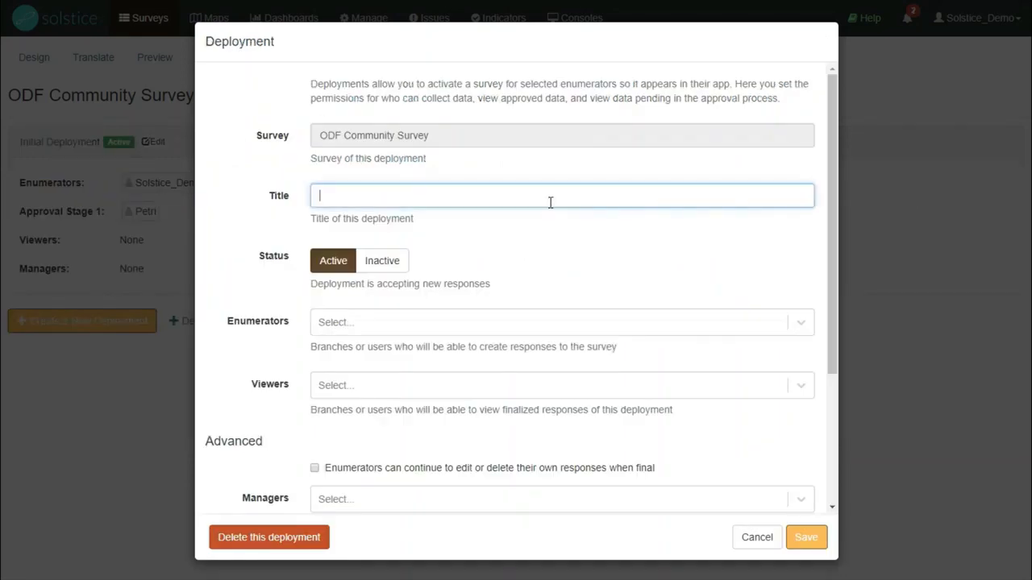
text(Initial Deployment)
key(Tab)
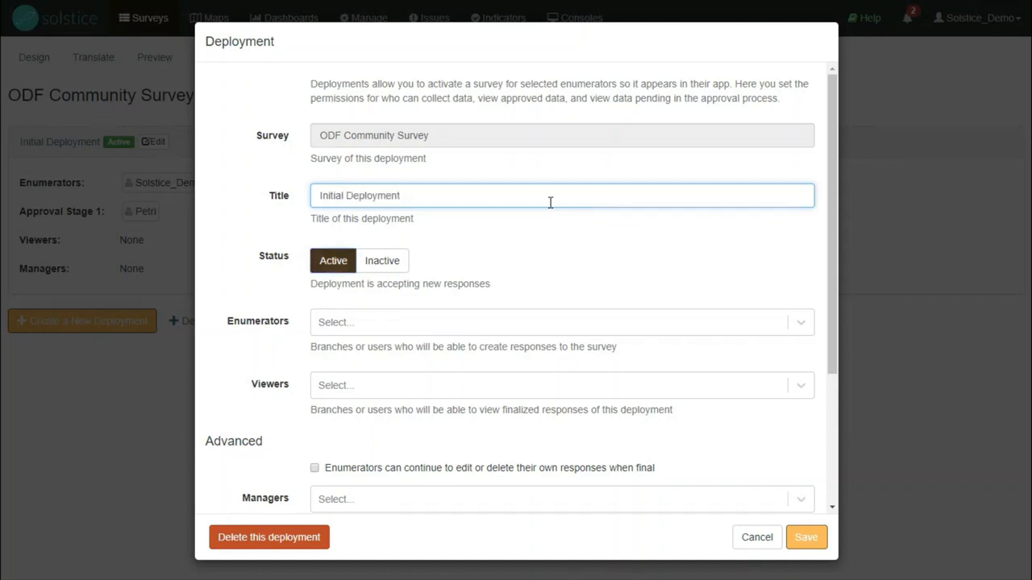
click(345, 326)
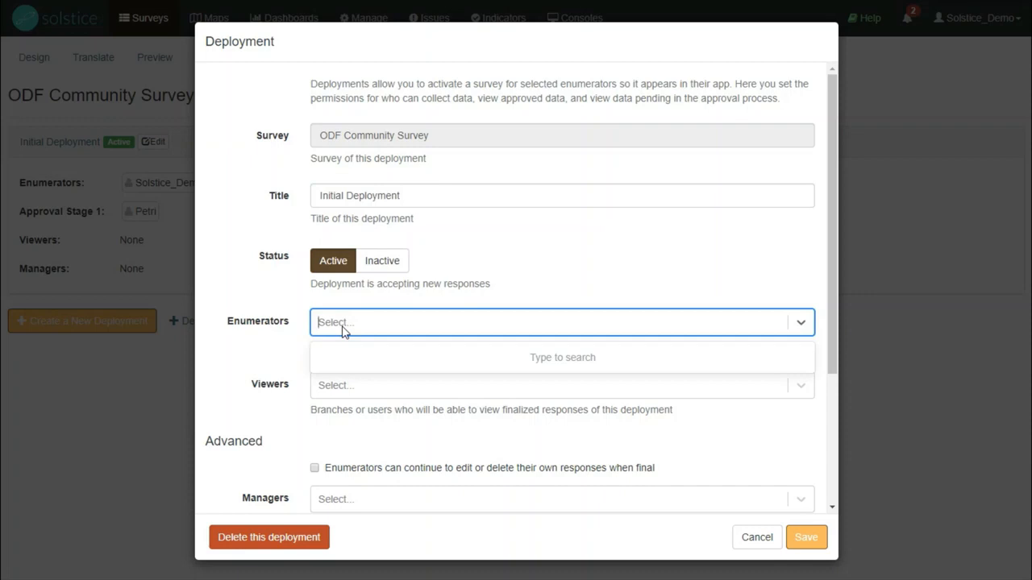
text(solstice_demo)
click(362, 366)
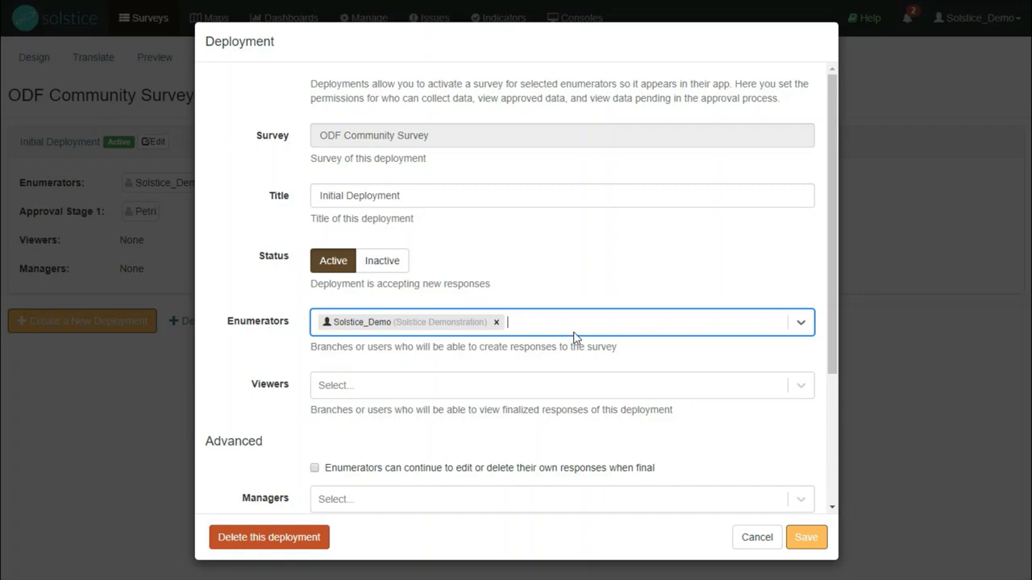
Add an approval stage to the deployment with the approver's user account and save the deployment
scroll(574, 337, down, 1)
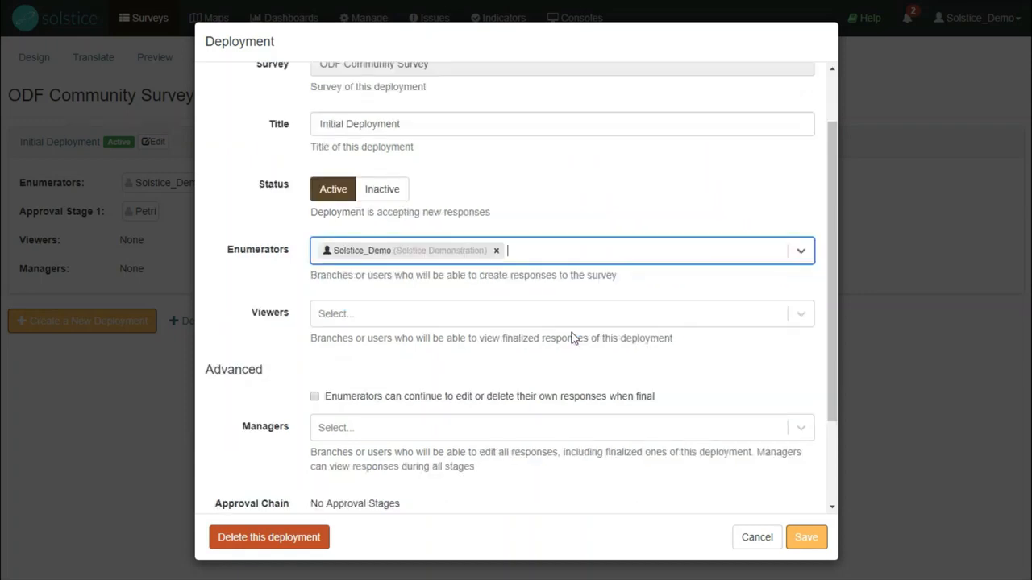
scroll(445, 394, down, 2)
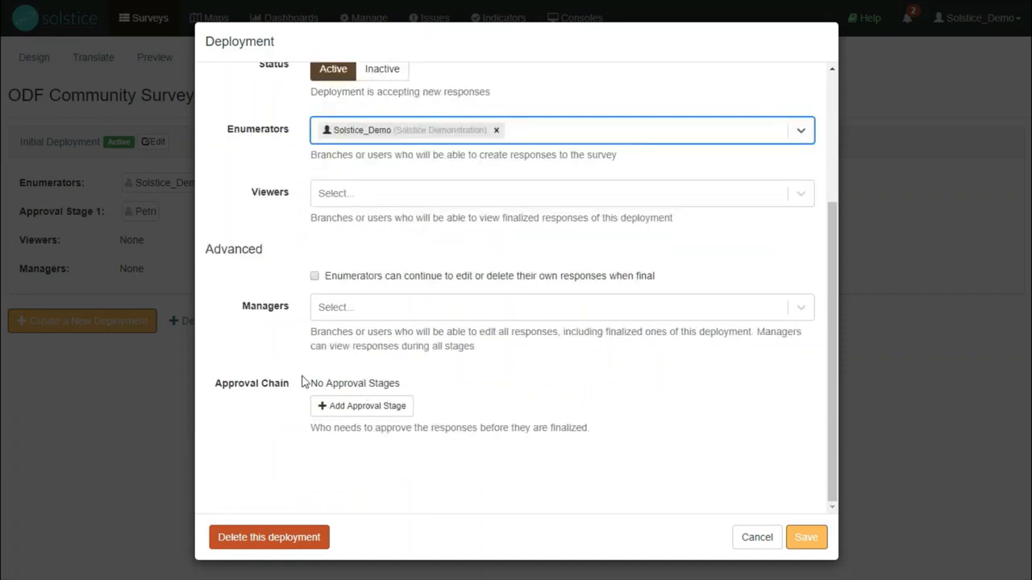
click(337, 407)
click(367, 391)
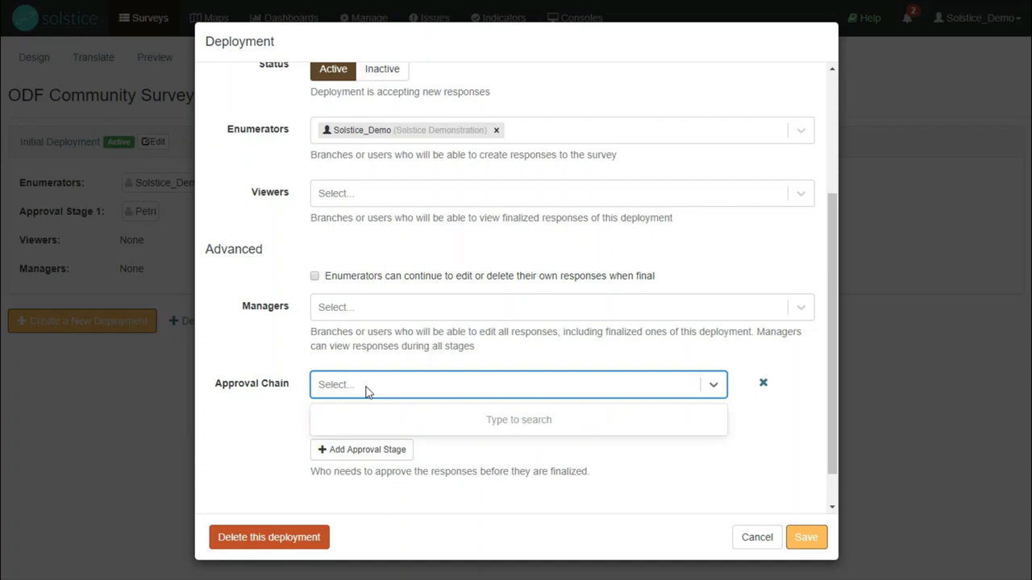
text(petri)
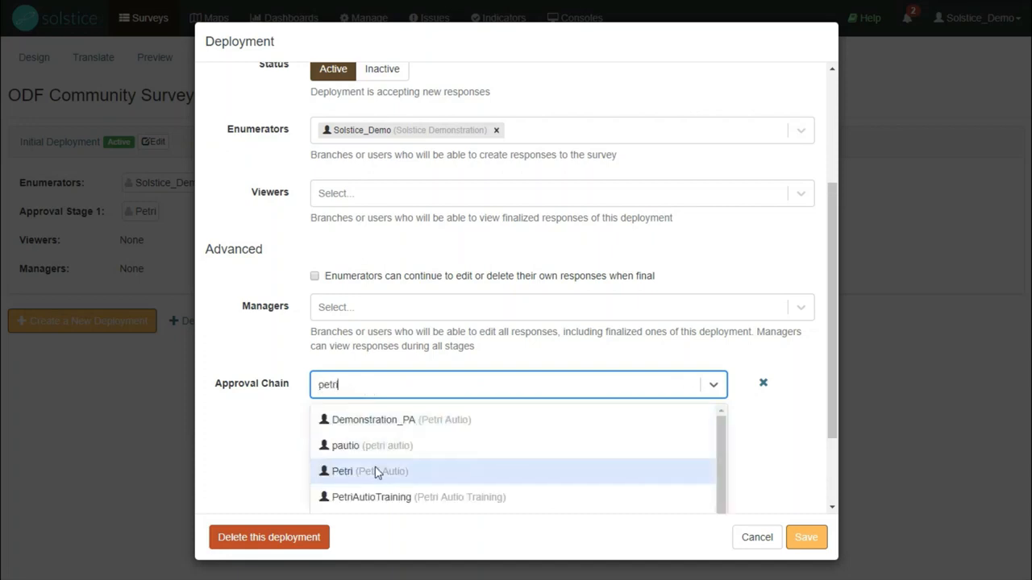
click(378, 473)
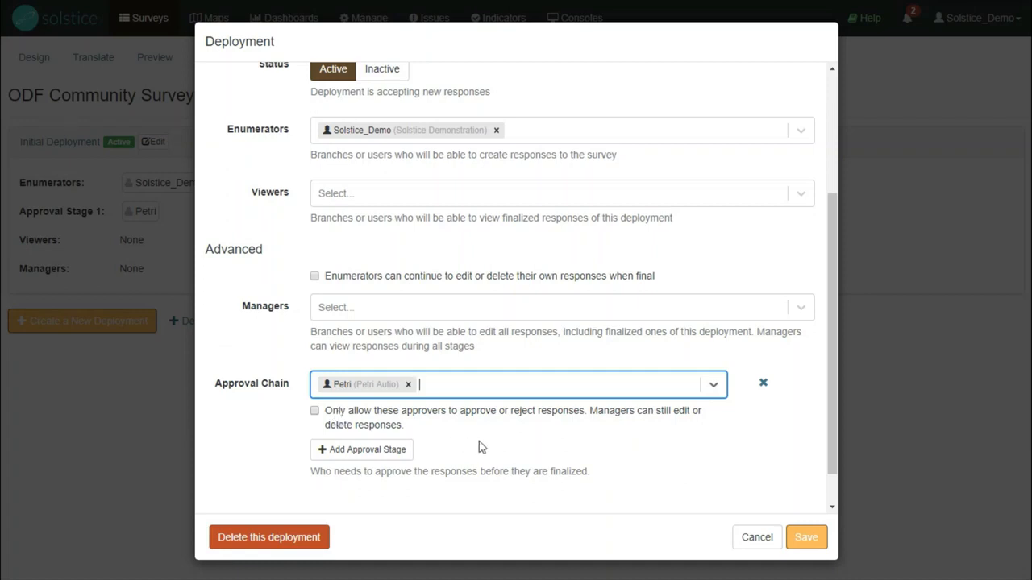
click(806, 537)
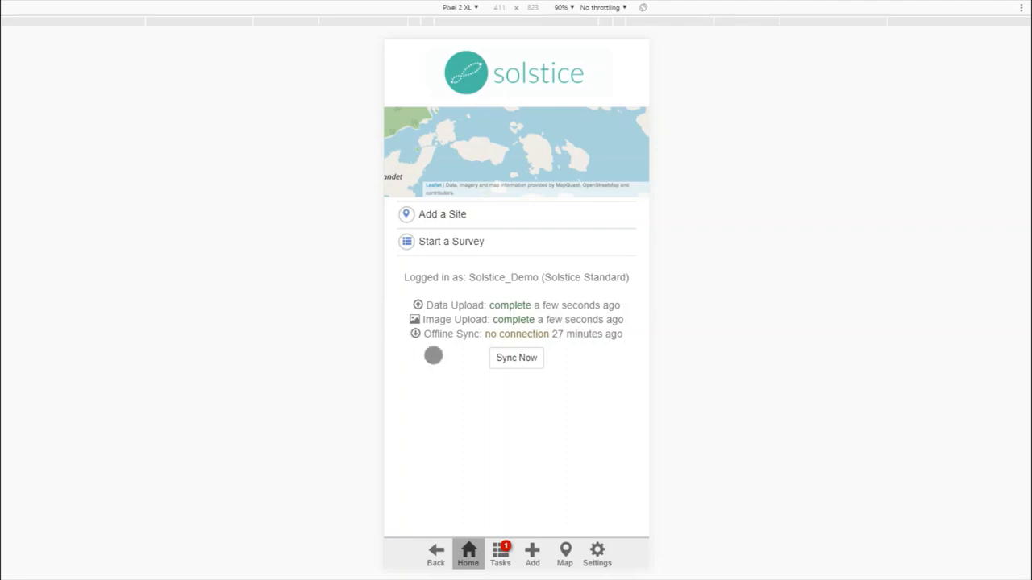
In the Solstice mobile app, sync the data and start a new ODF Community Survey
click(511, 360)
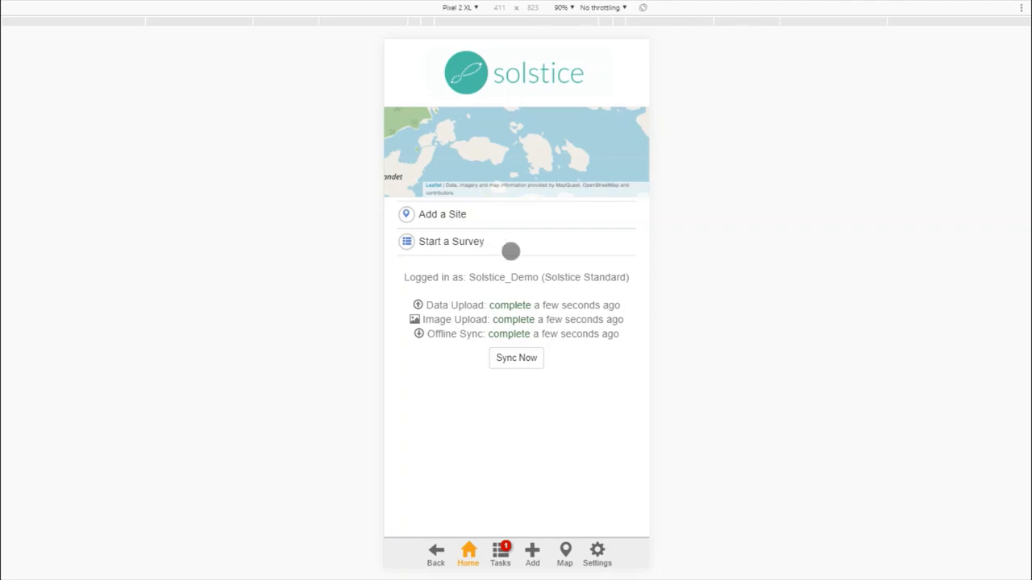
click(532, 555)
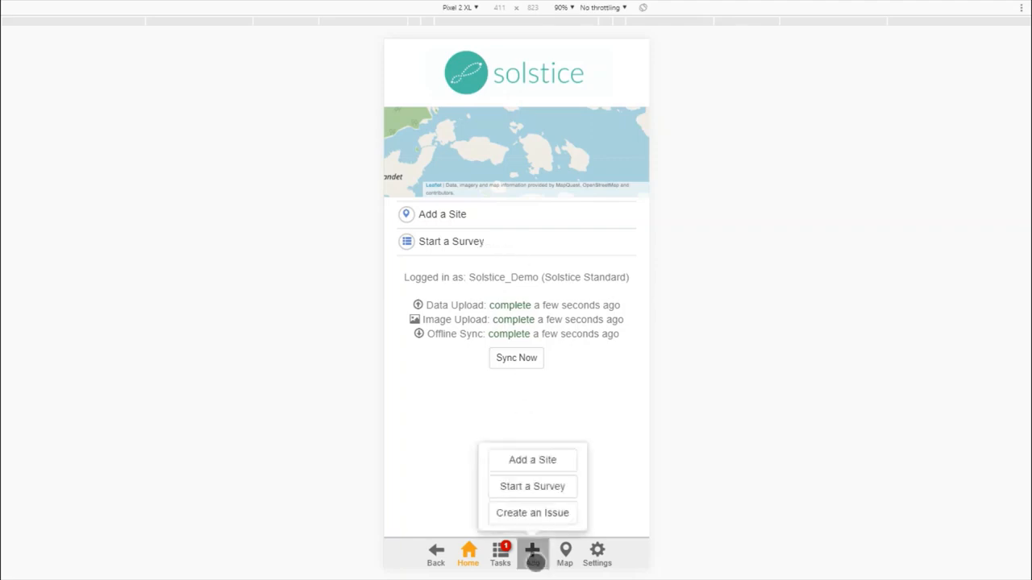
click(538, 491)
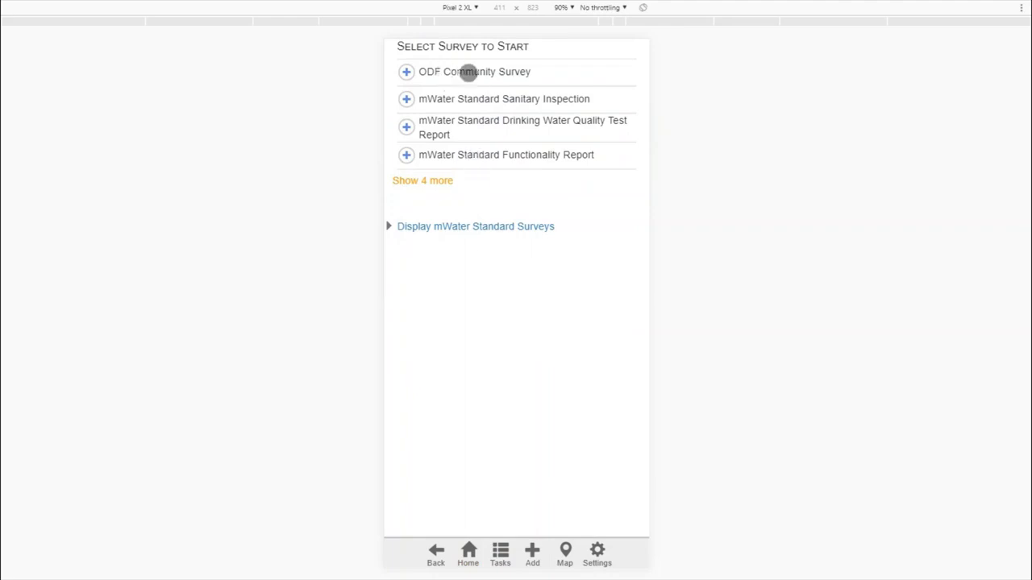
click(469, 73)
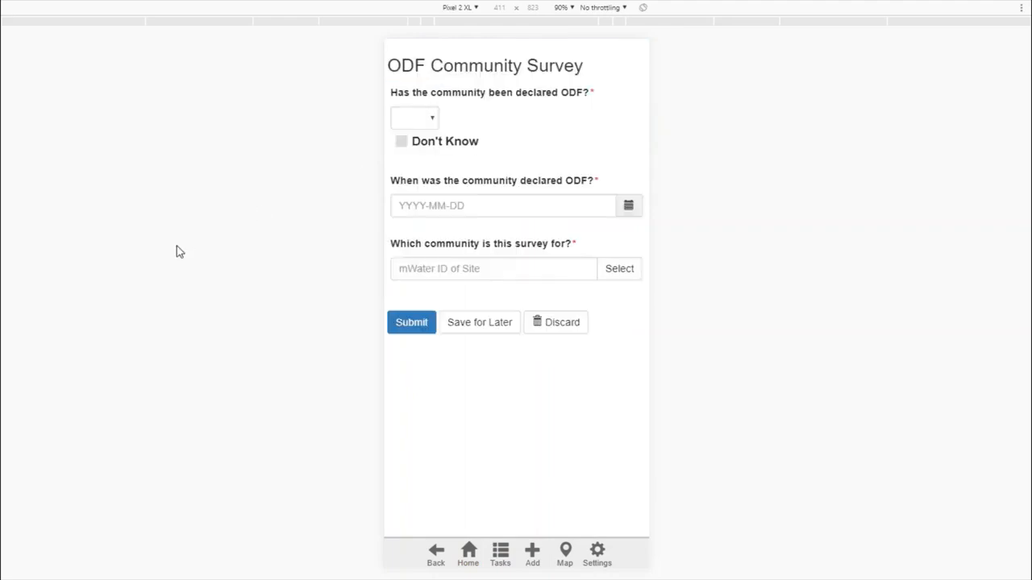